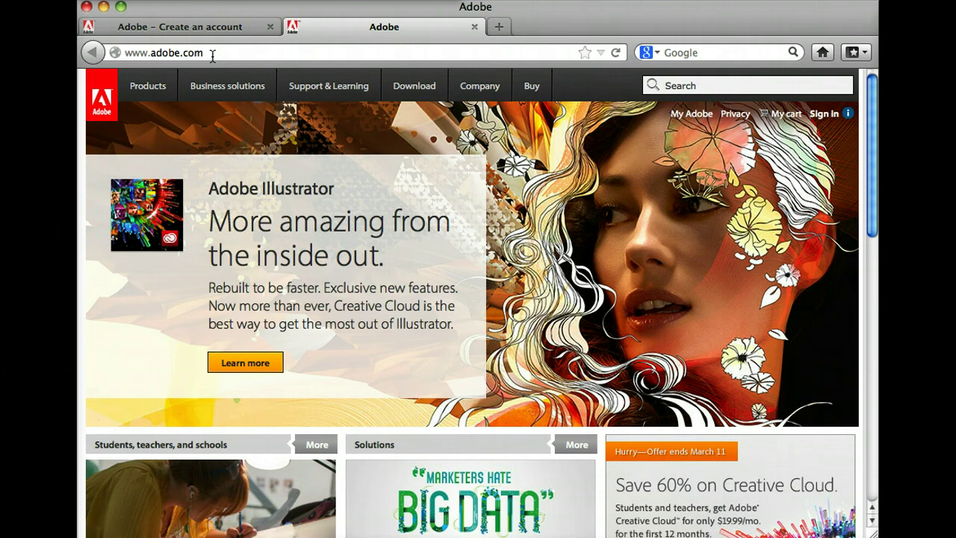
Step: Go to the Adobe account sign-in page and follow the 'Don't have an Adobe ID?' link
left_click(819, 124)
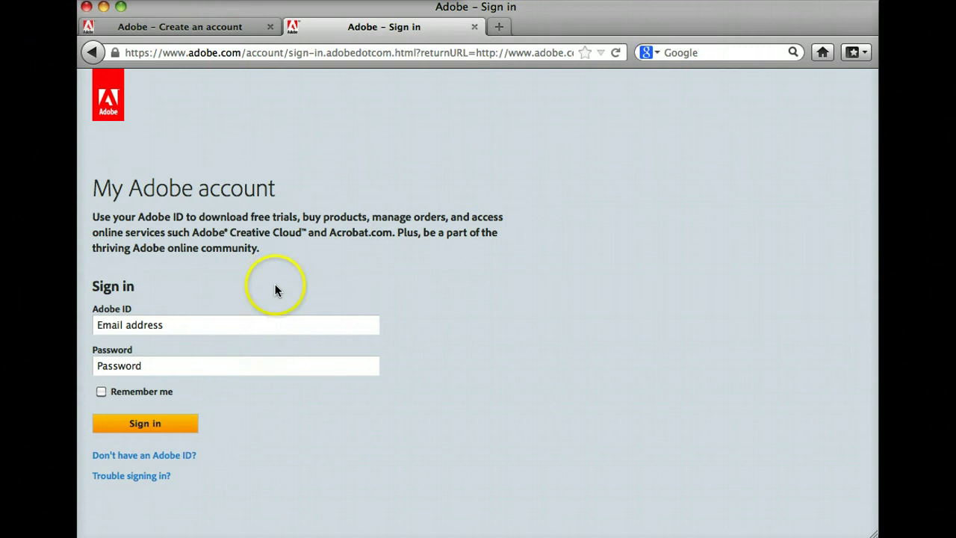
left_click(282, 361)
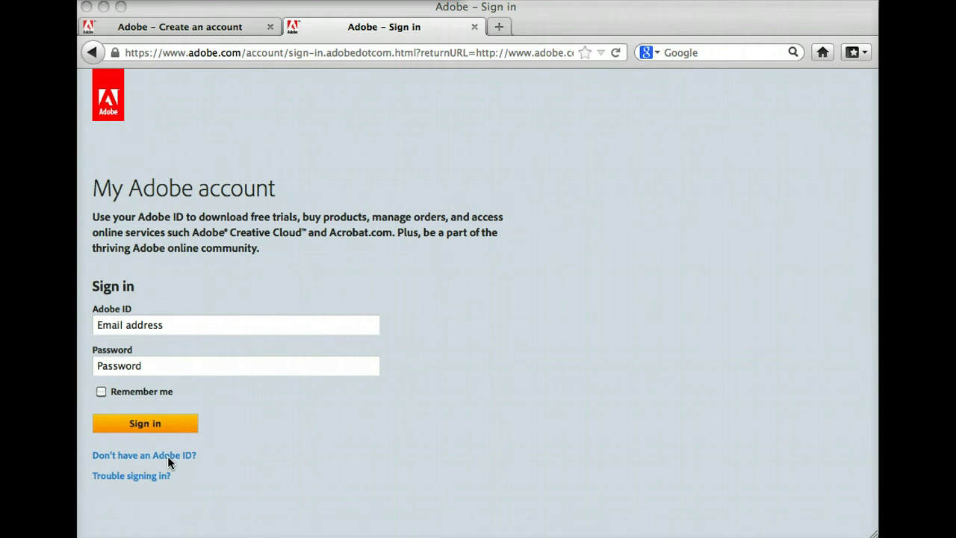
left_click(170, 462)
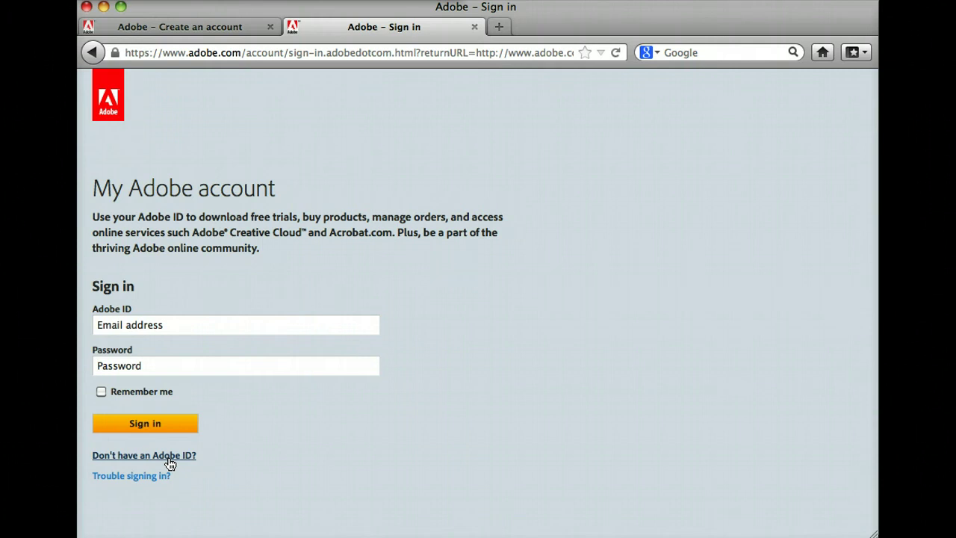
left_click(169, 458)
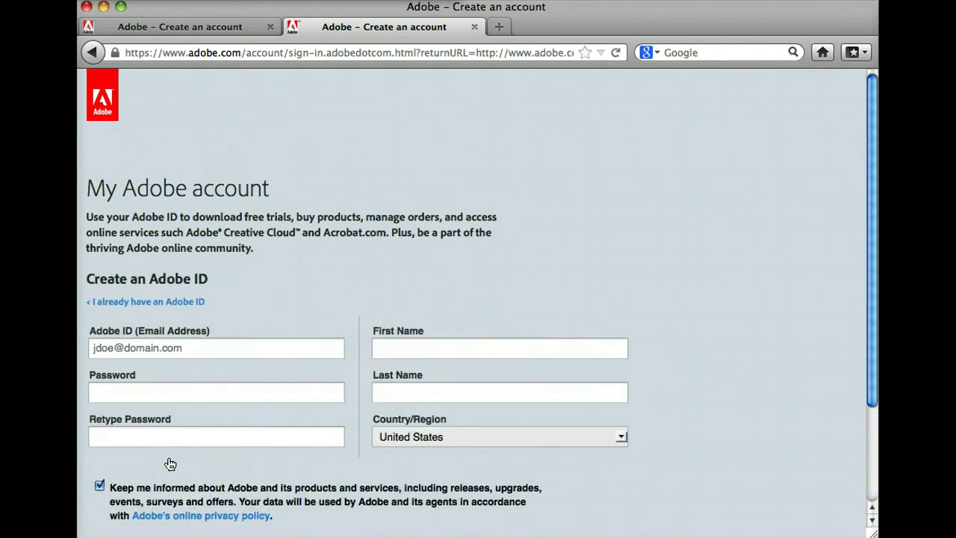
Step: Complete the Create an Adobe ID form with e-mail, password, name and country, and submit it
left_click(253, 349)
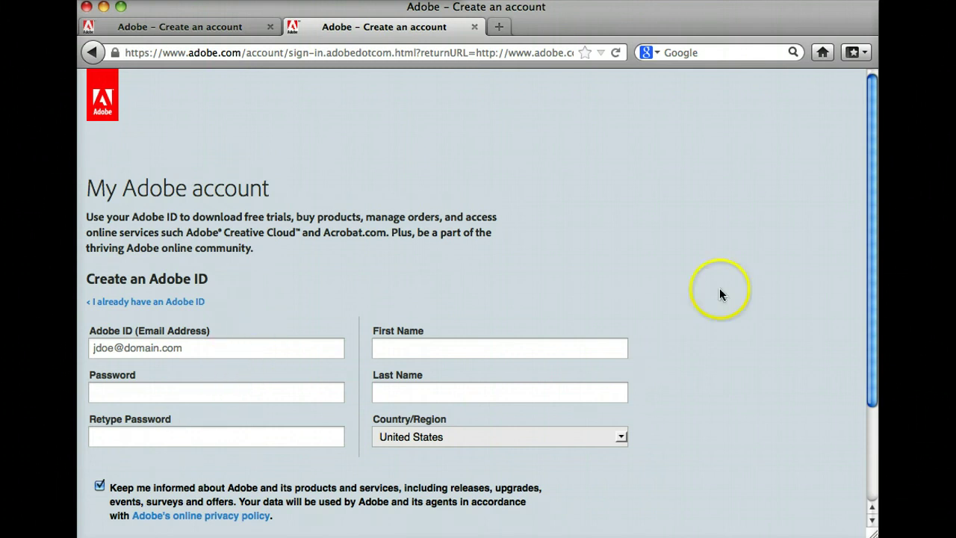
left_click_drag(875, 286, 877, 340)
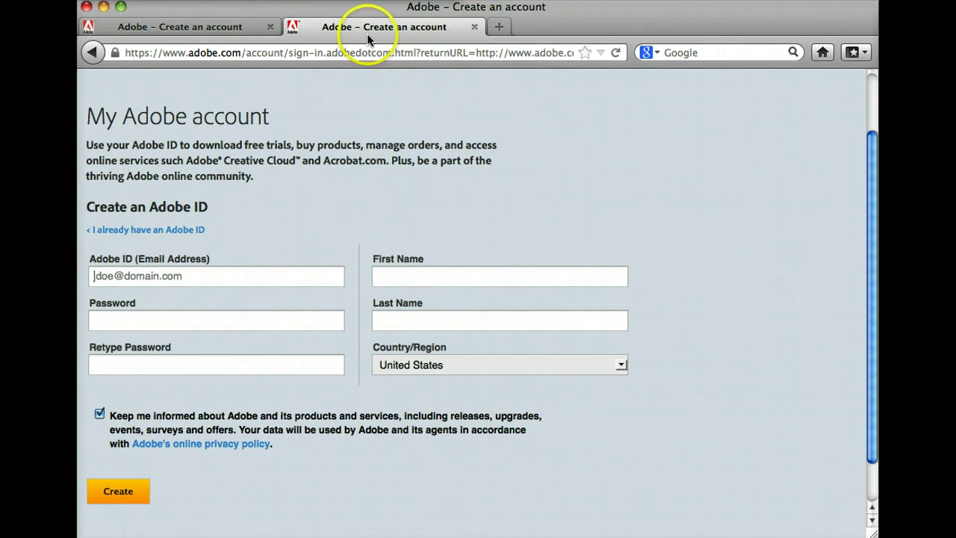
left_click(239, 30)
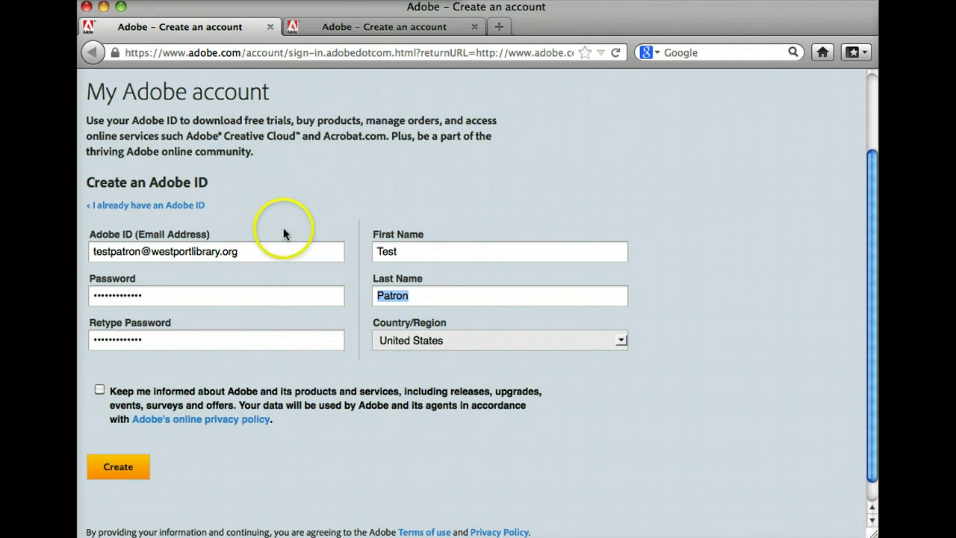
left_click(119, 468)
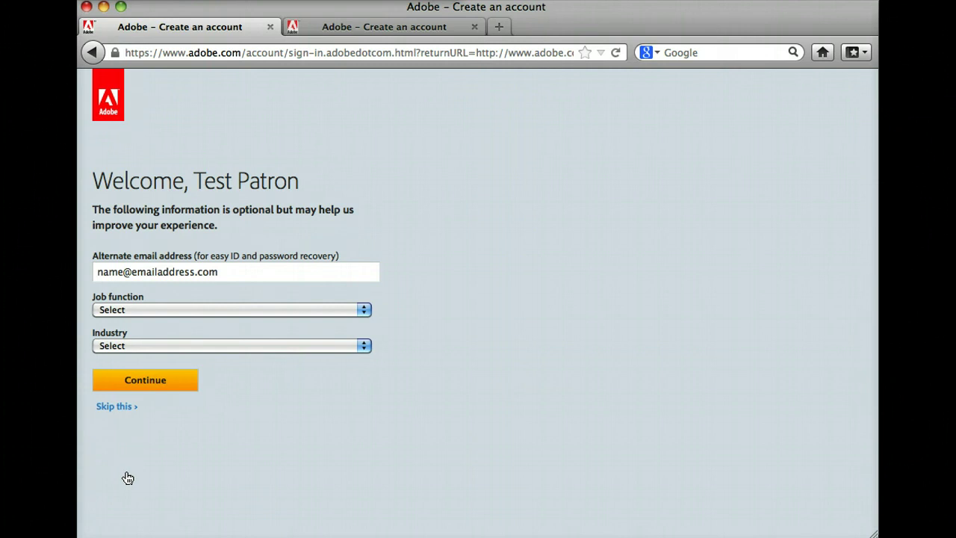
Step: Skip the optional profile details on the welcome page
left_click(118, 410)
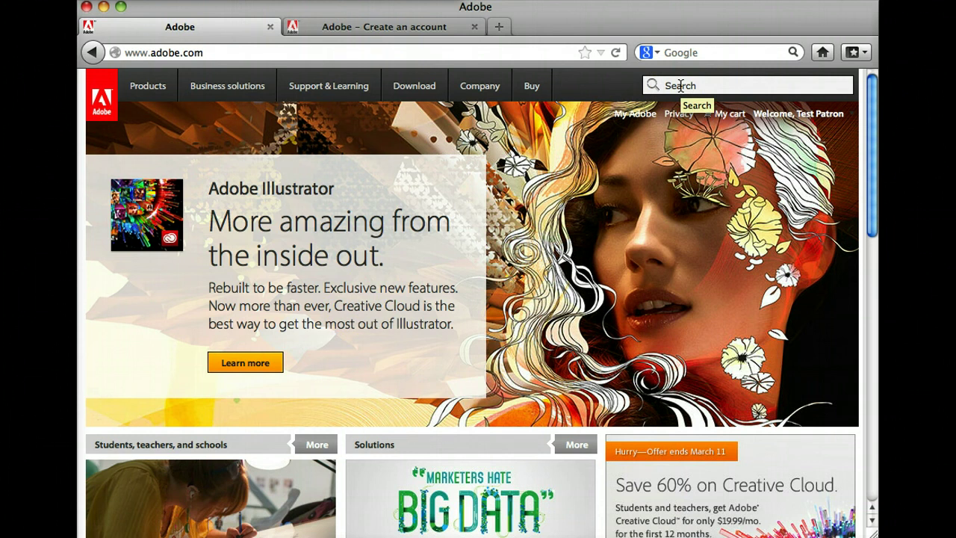
Step: Search the Adobe site for 'adobe digital' and reach the Adobe Digital Editions download page
left_click(680, 85)
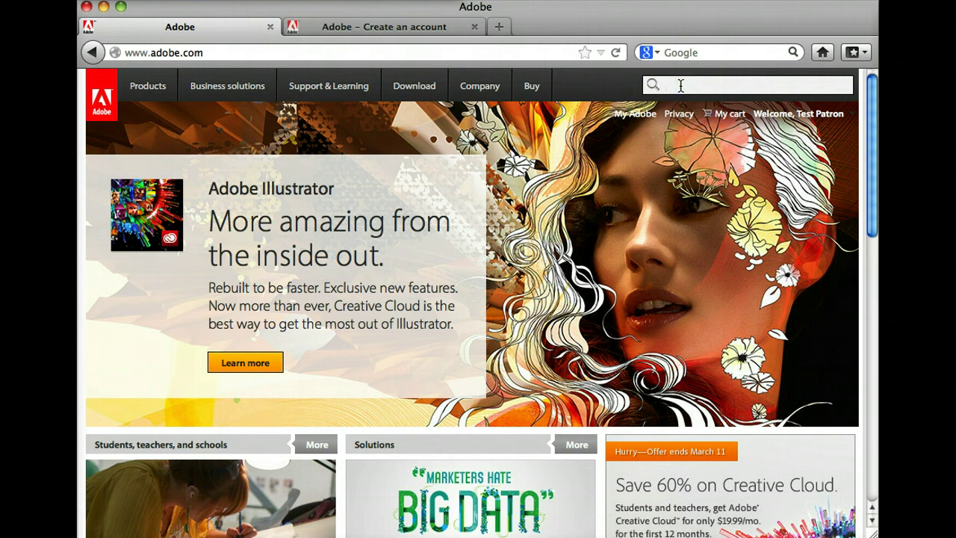
type("adobe ")
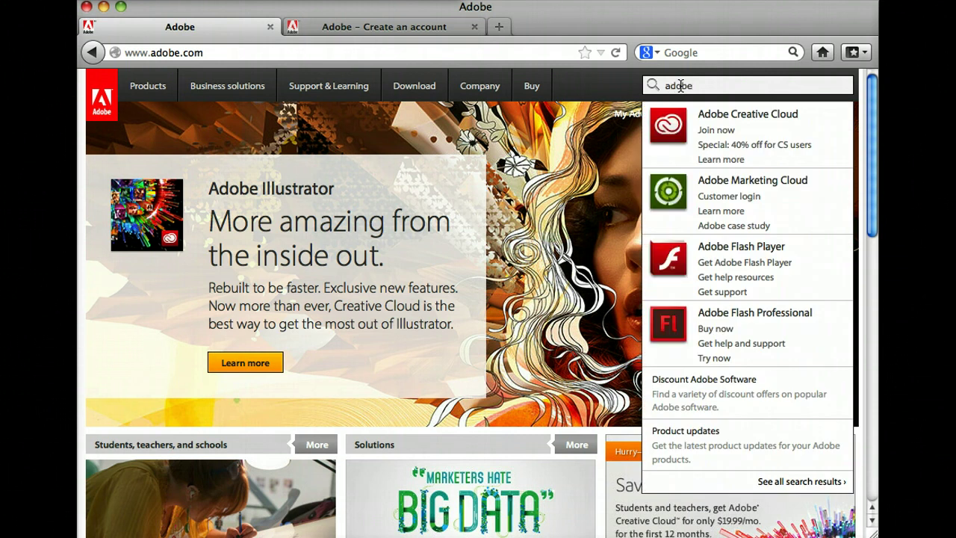
type("digital")
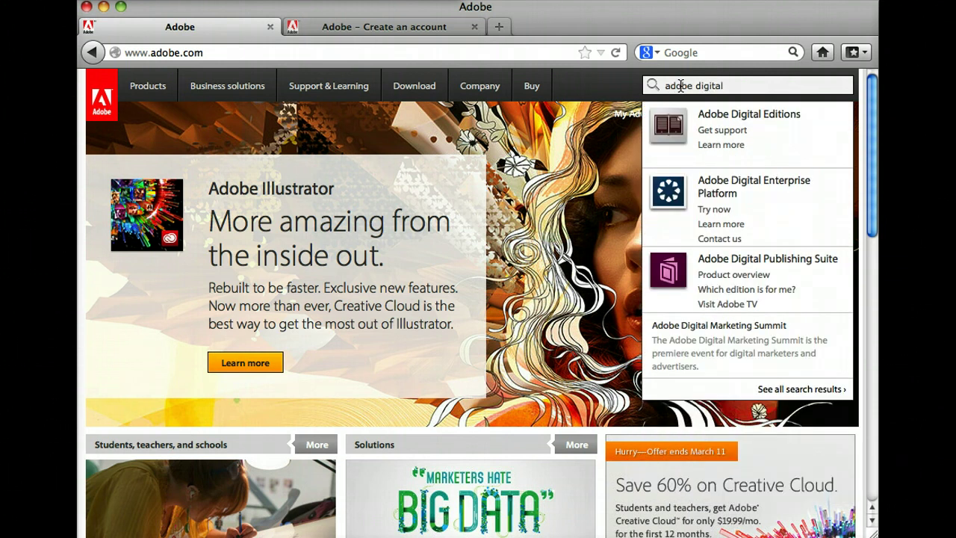
left_click(719, 118)
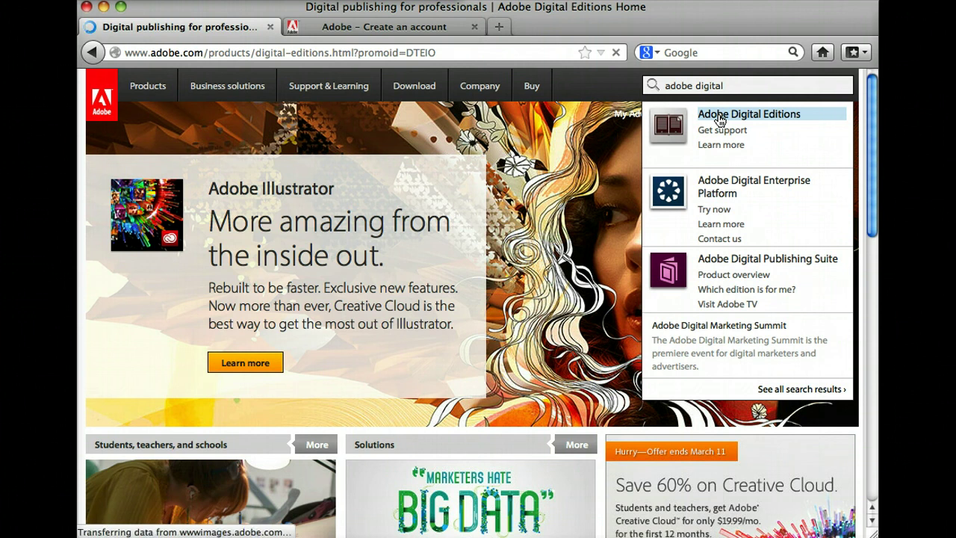
left_click(721, 119)
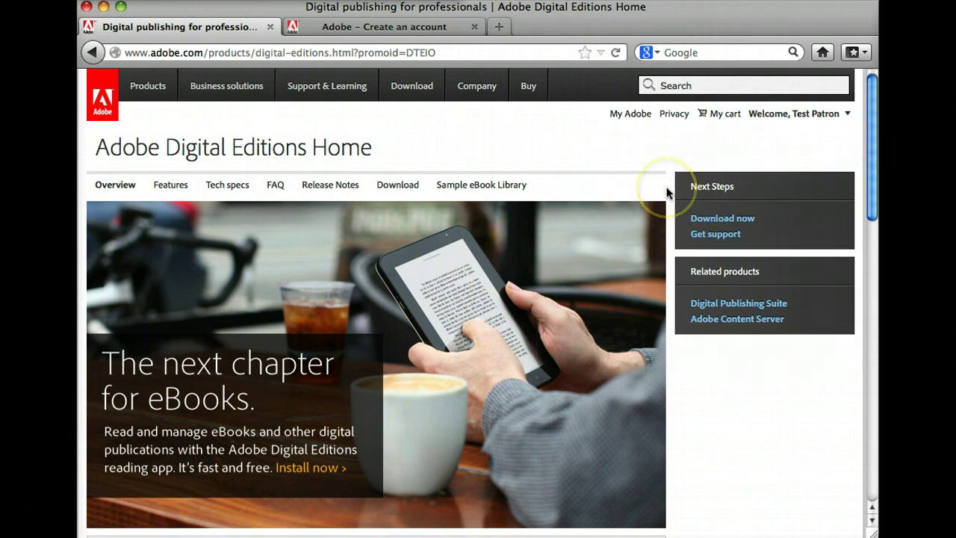
left_click(731, 222)
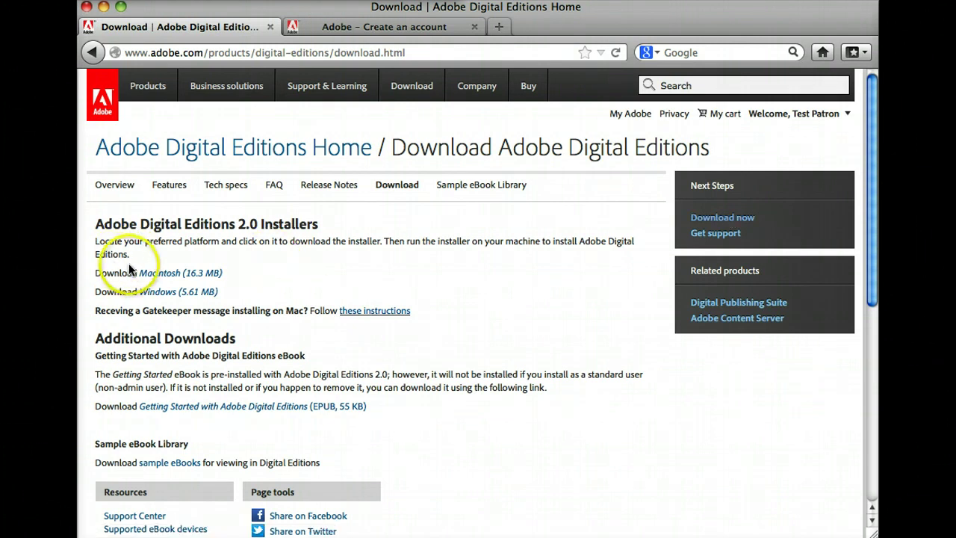
Step: Download the Macintosh (16.3 MB) installer, ADE_2.0_Installer.dmg, and watch its download progress
left_click(188, 277)
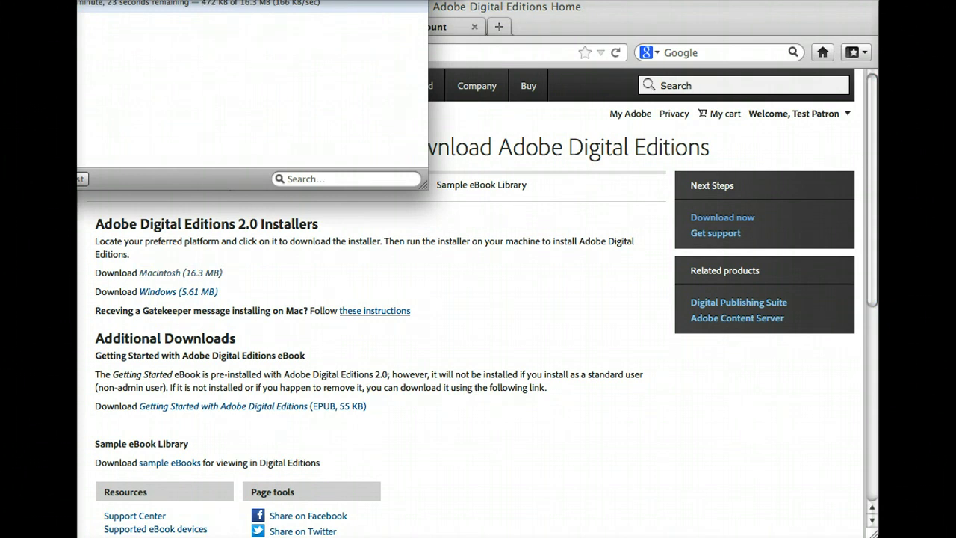
left_click_drag(119, 0, 243, 105)
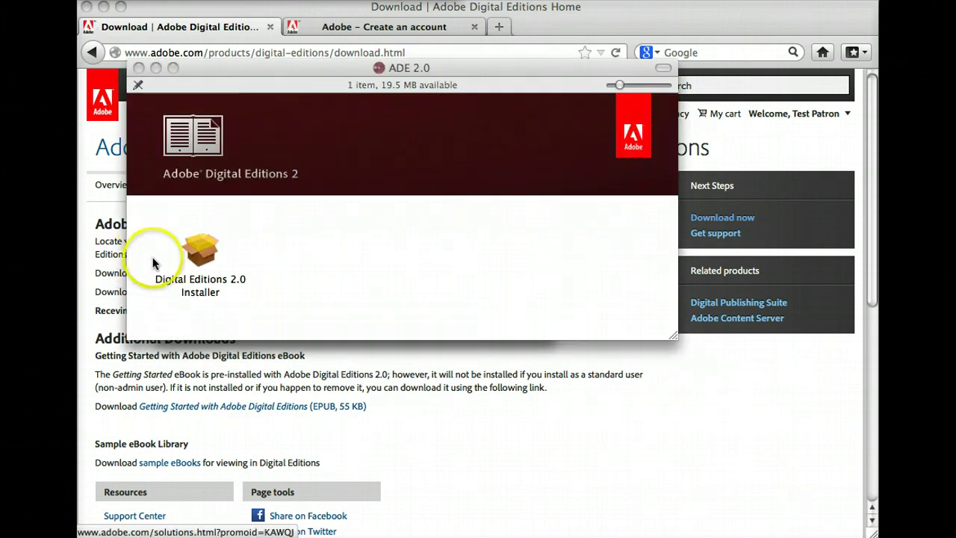
Step: Launch the Digital Editions 2.0 Installer package from the ADE 2.0 disk image
double_click(194, 255)
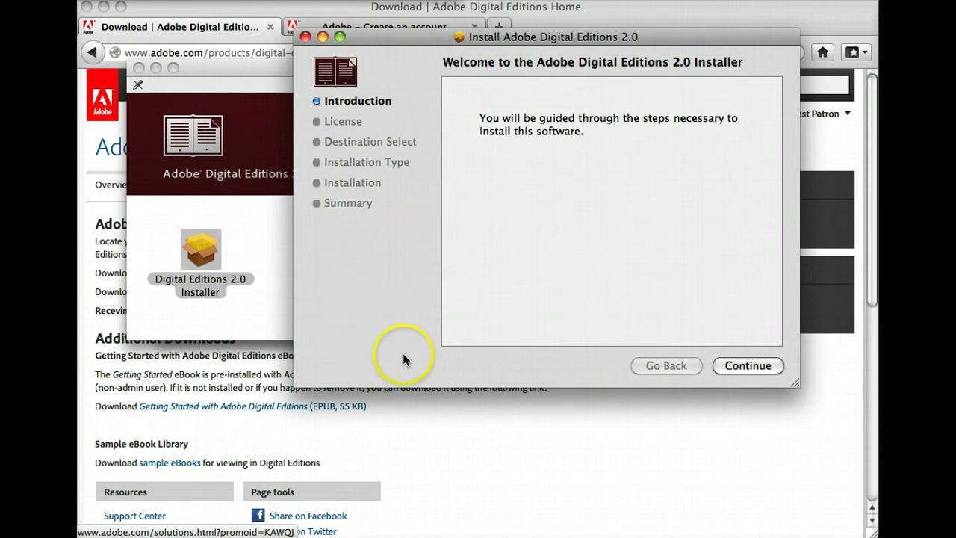
Step: Continue past the introduction, agree to the license, and install Digital Editions 2.0
left_click(738, 363)
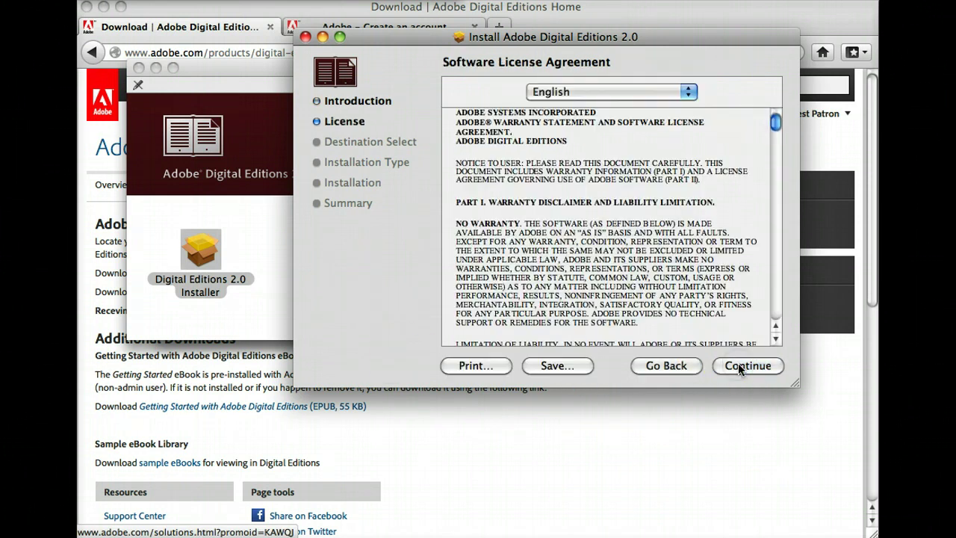
left_click(738, 363)
left_click(685, 169)
left_click(740, 363)
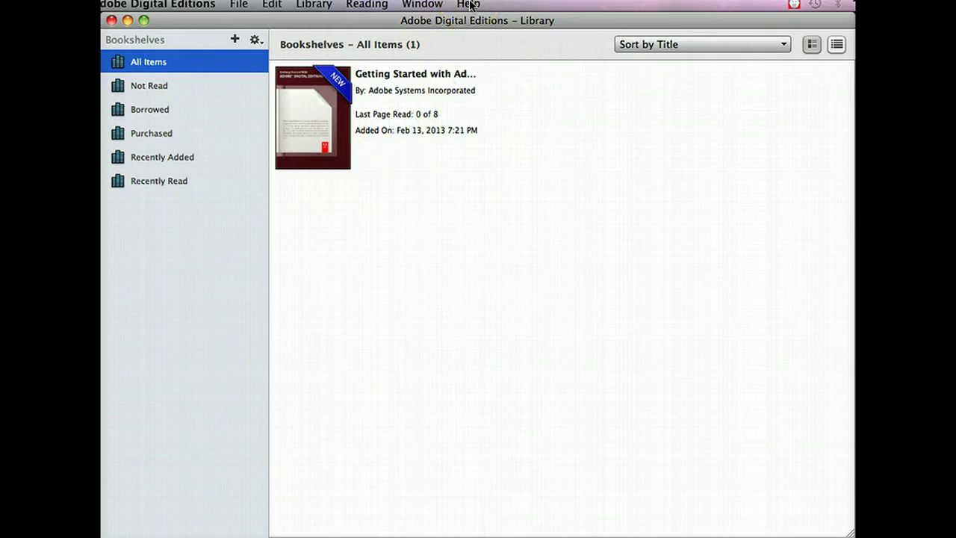
Step: Authorize the computer via Help > Authorize Computer using the Adobe ID e-mail and password
left_click(469, 4)
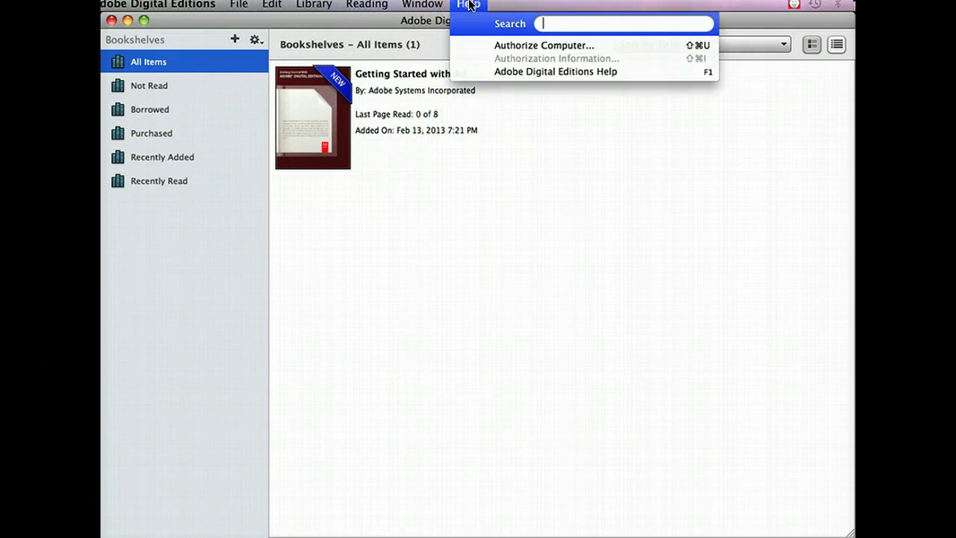
left_click(512, 46)
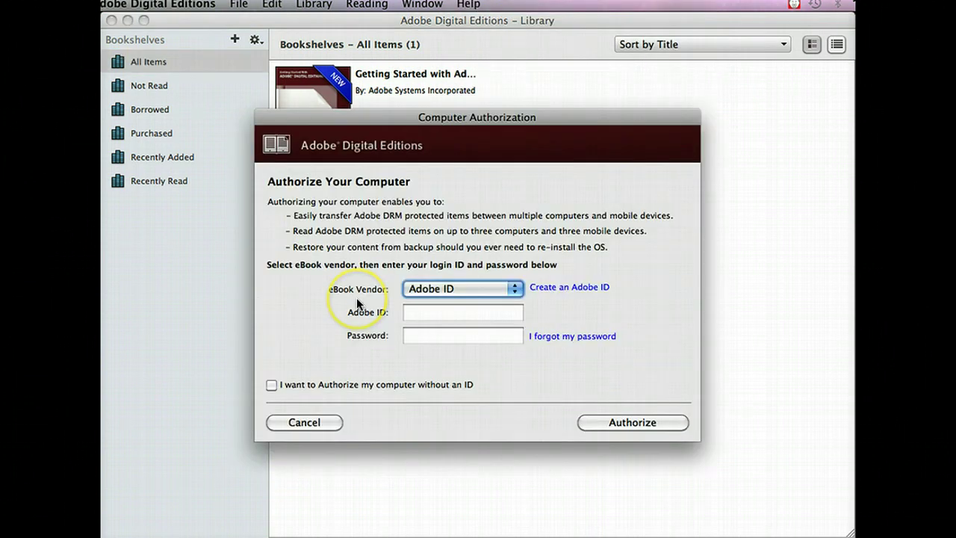
left_click(420, 317)
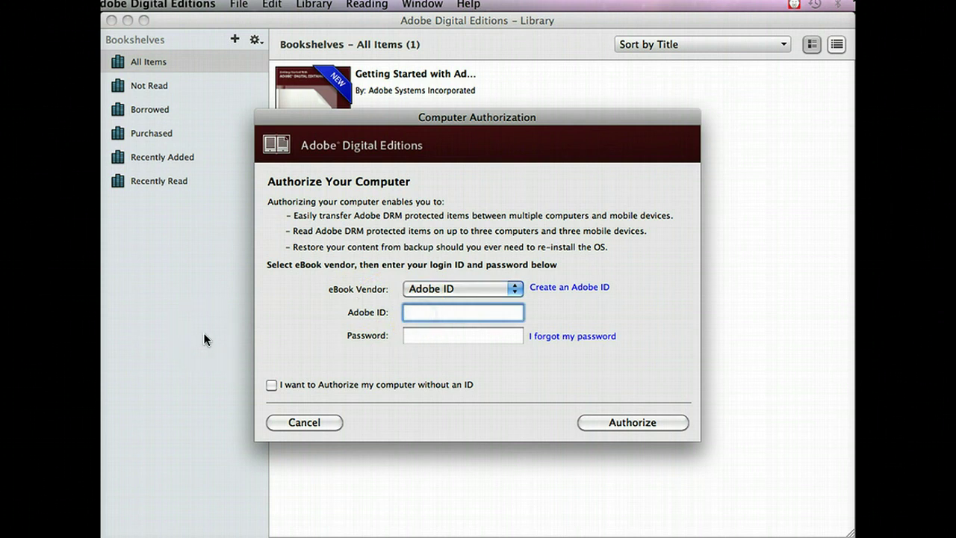
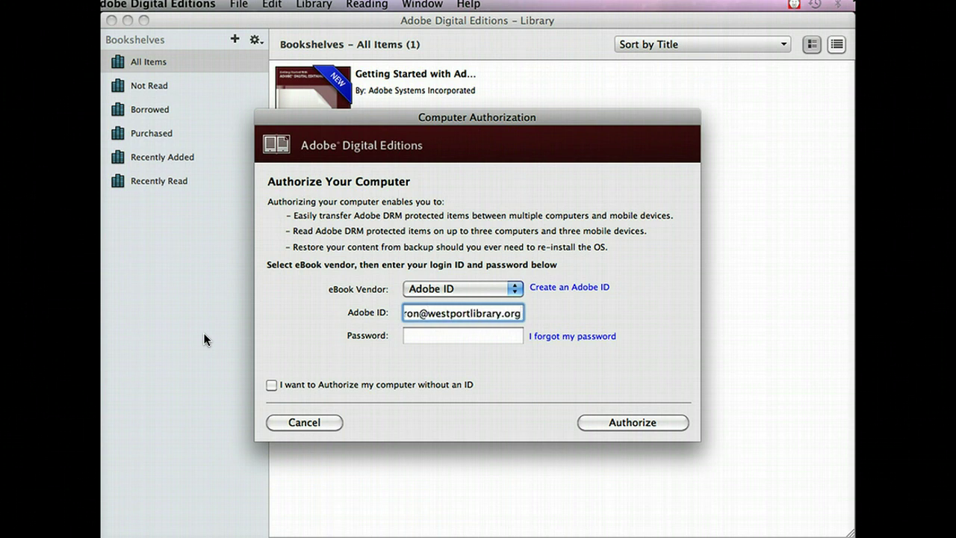
key("Tab")
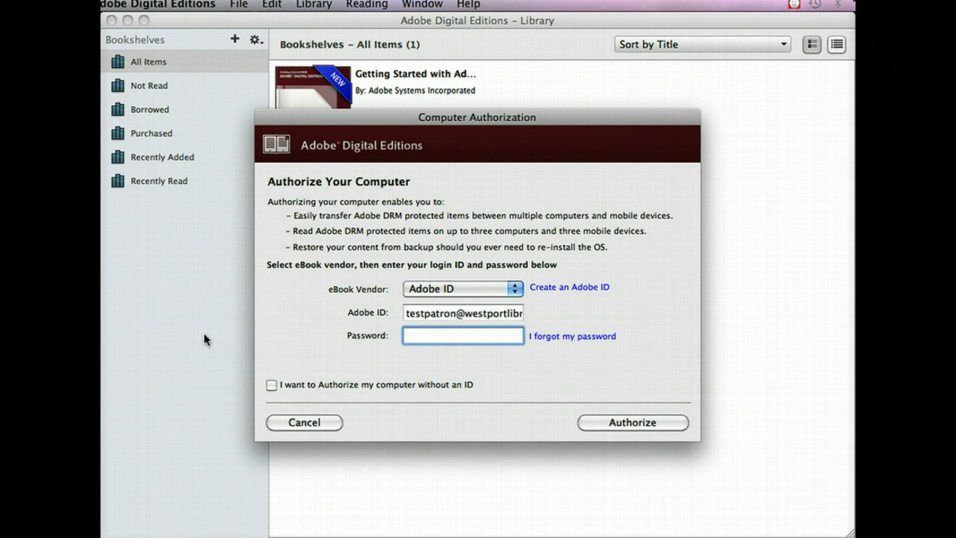
type("••••••••••••")
left_click(616, 424)
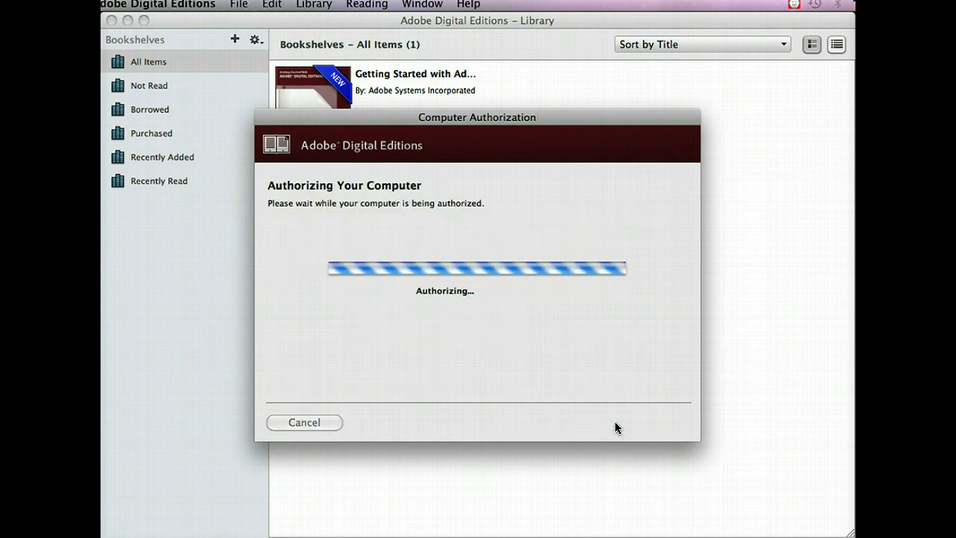